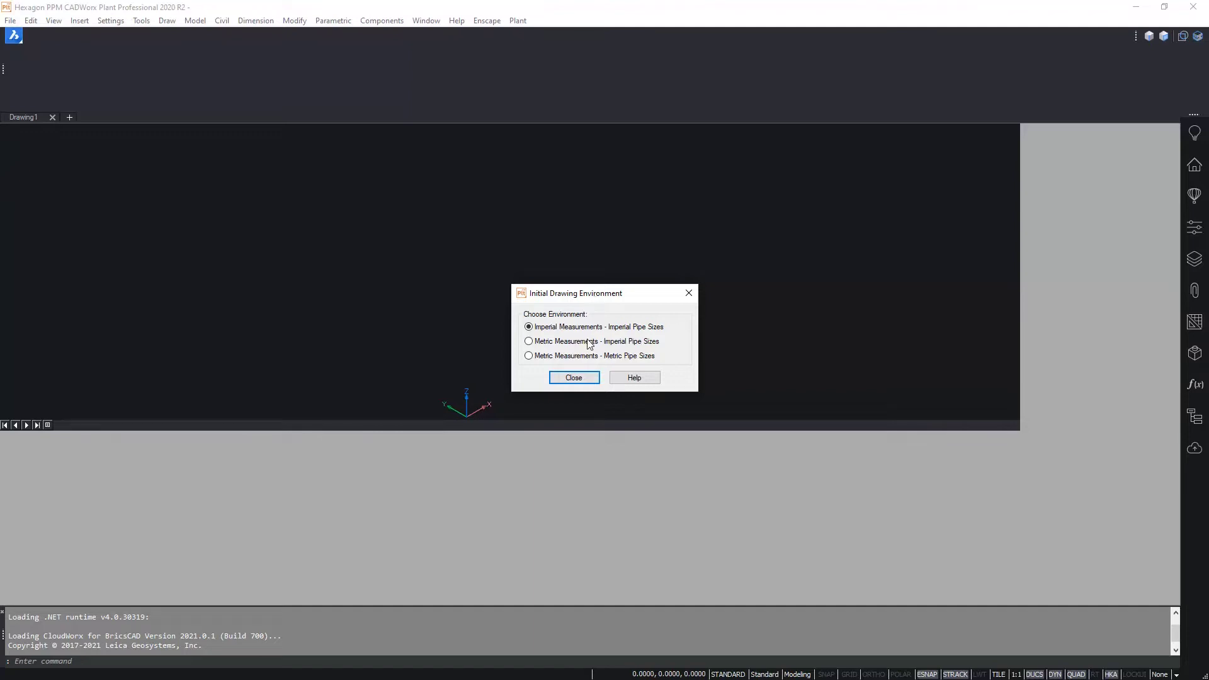
Close the Initial Drawing Environment prompt, keeping metric measurements with imperial pipe sizes
click(574, 378)
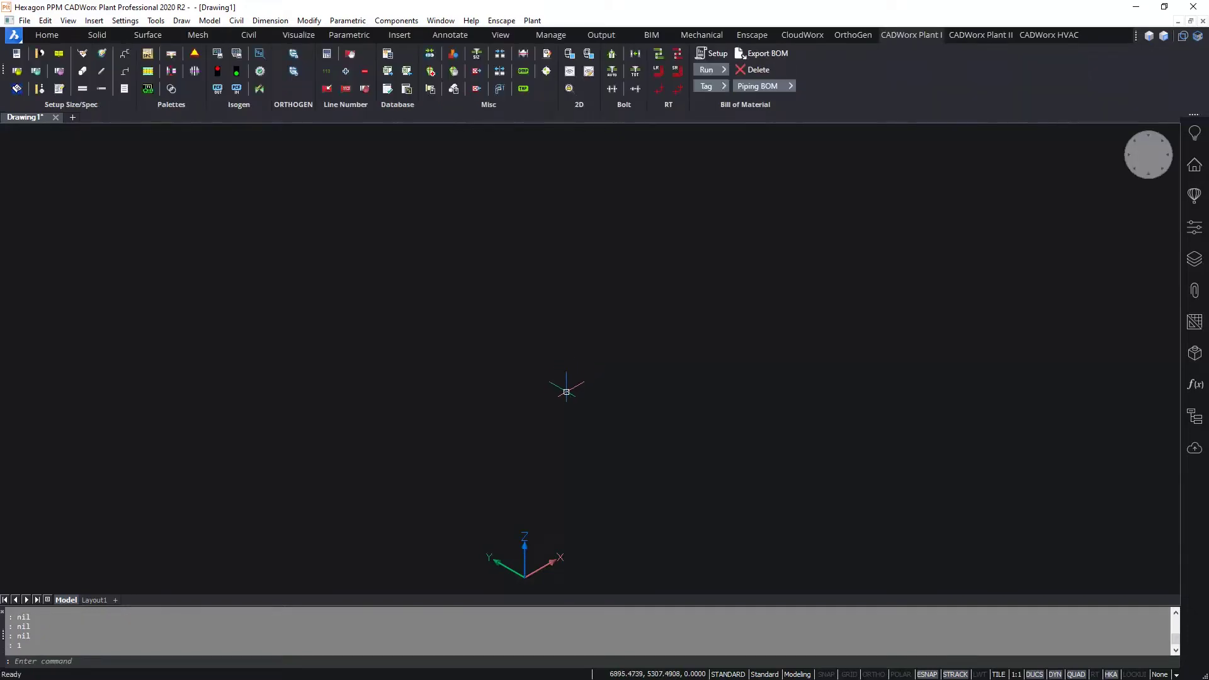
Open CADWorx Plant Setup at its Configuration Settings page showing Metric.cfg
click(18, 56)
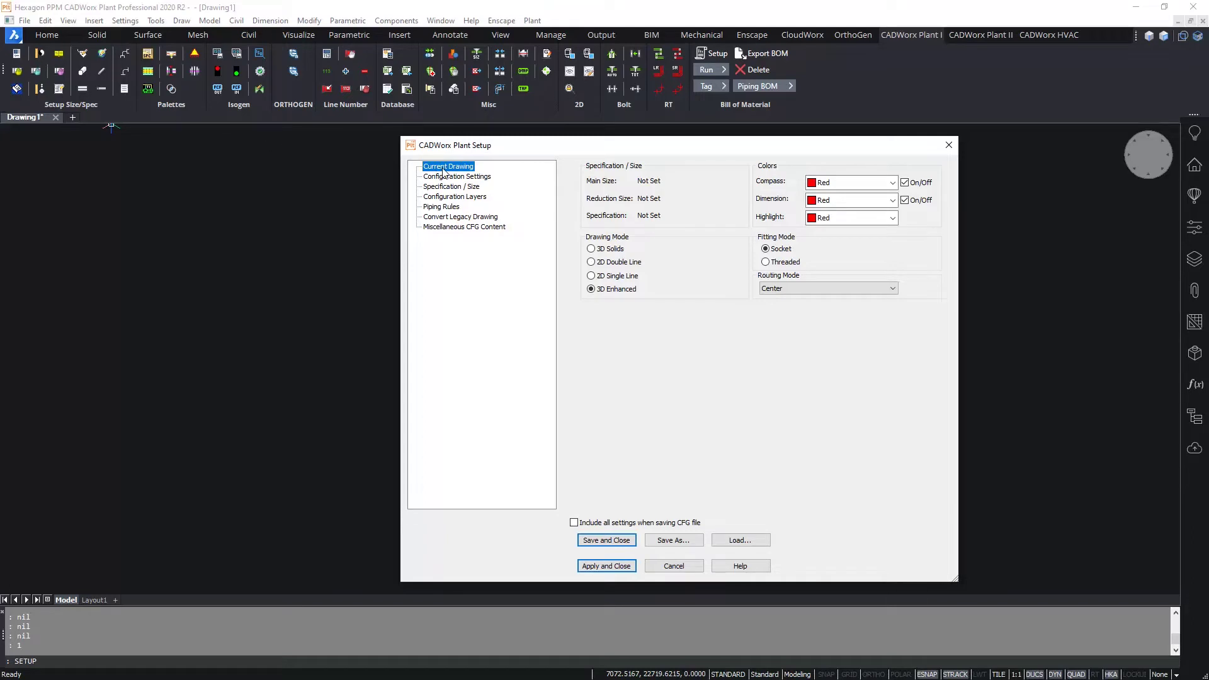
click(464, 177)
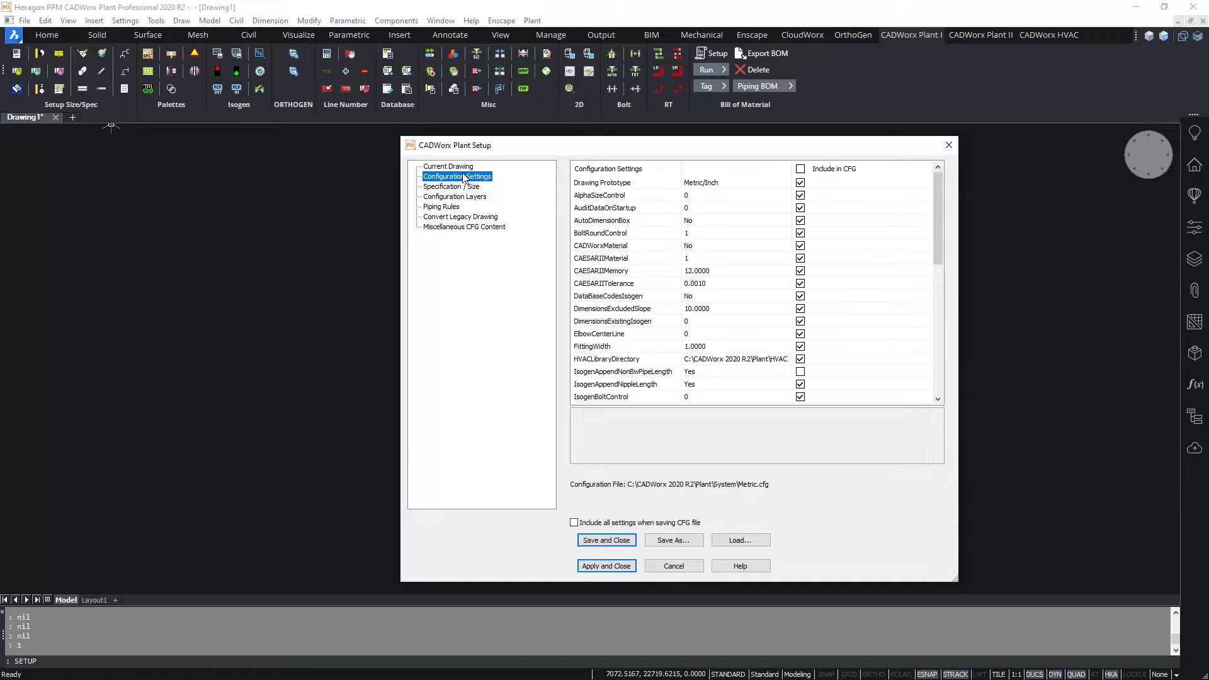
Keep the Metric/Inch prototype and confirm SpecificationDirectory is C:\CADWorx 2020 R2\Plant\Spec
click(760, 188)
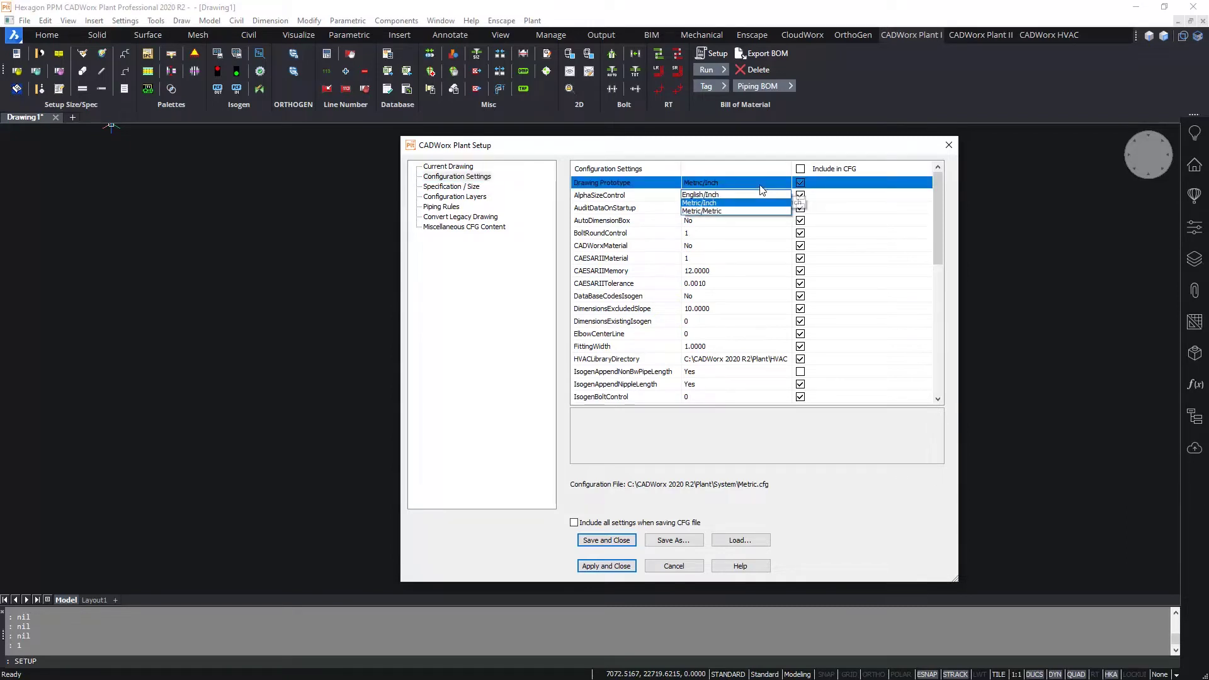
click(760, 187)
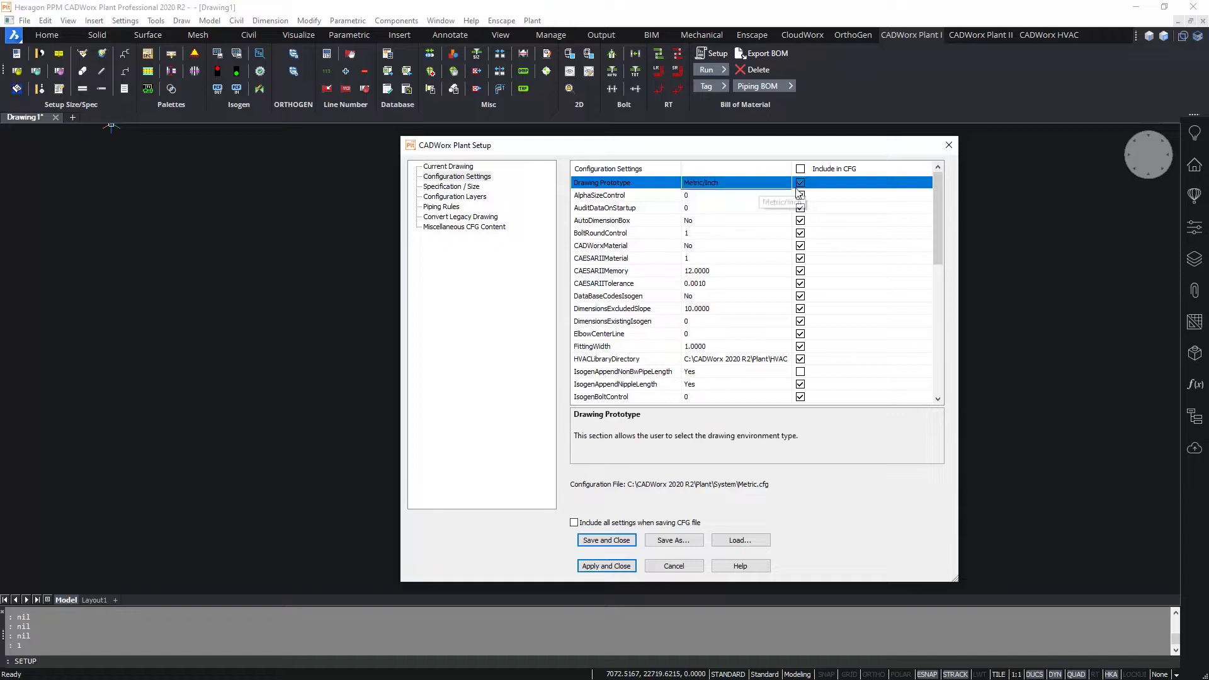
drag(942, 214, 931, 350)
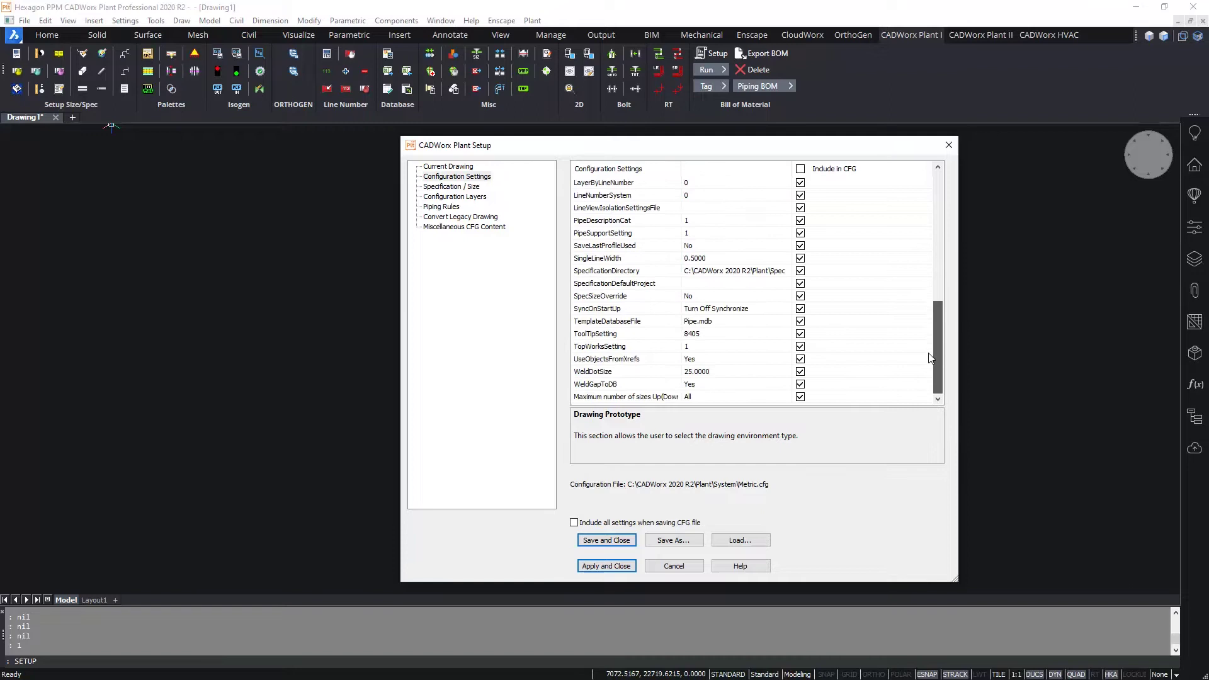
click(721, 279)
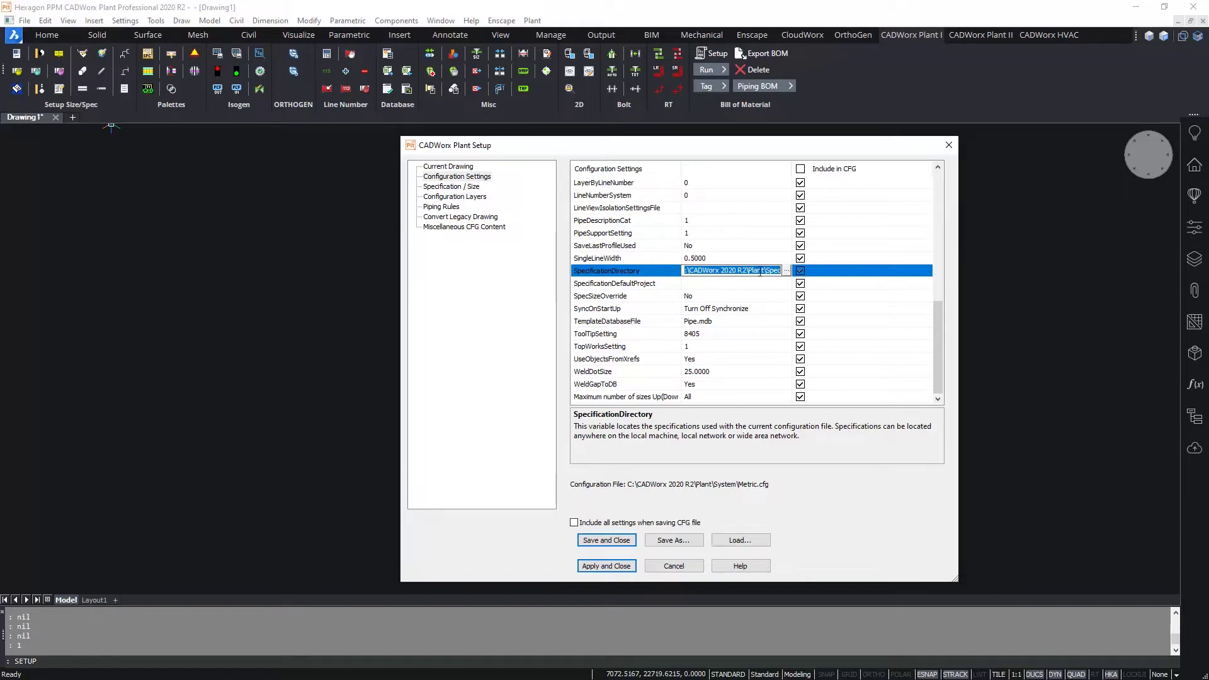
click(676, 277)
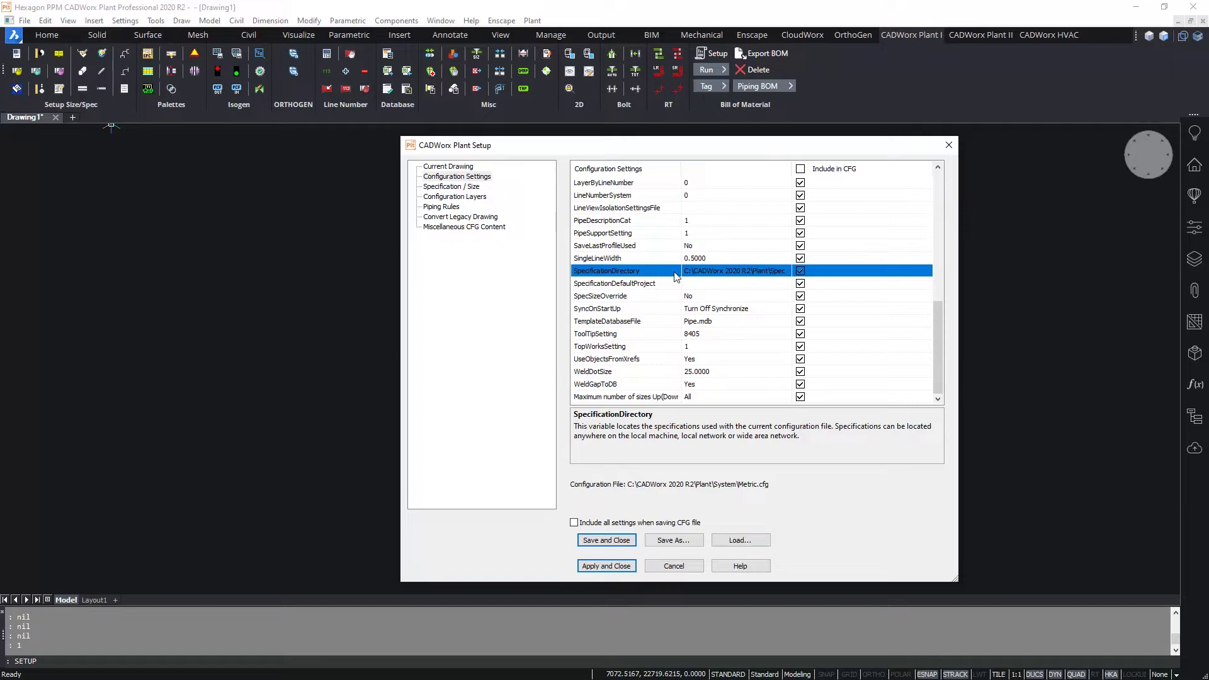
Review Specification / Size, Configuration Layers and Piping Rules pages, then save and close Plant Setup
click(473, 189)
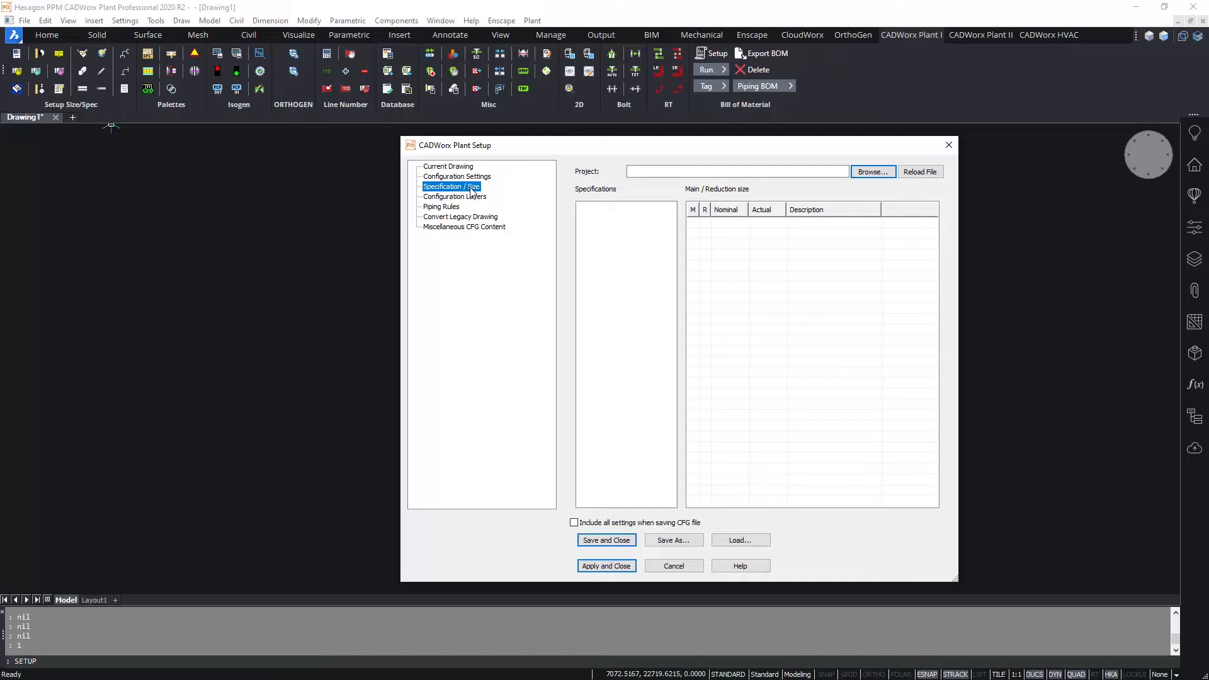
click(473, 198)
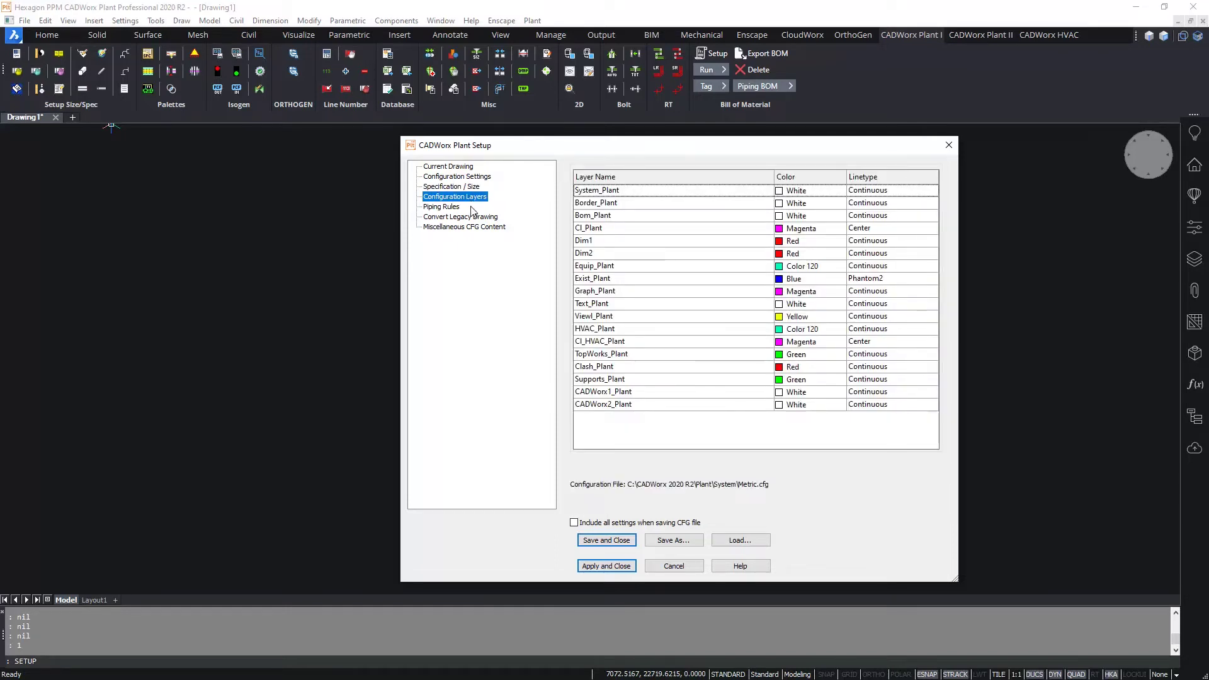
click(462, 208)
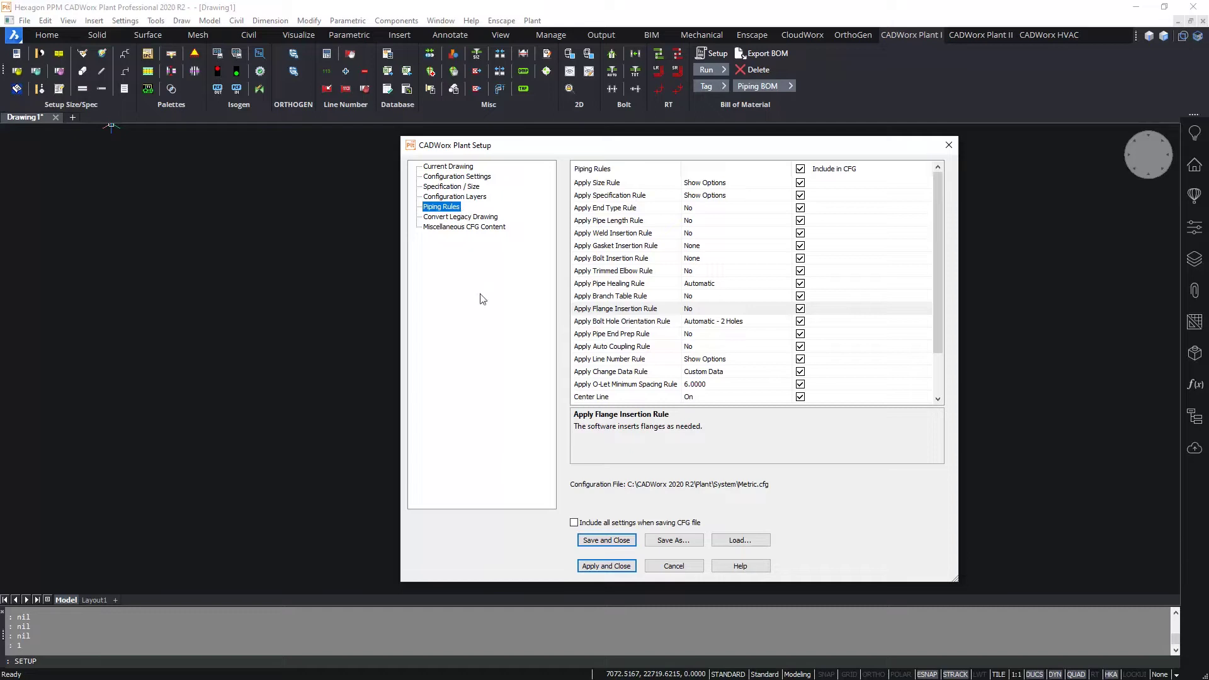
click(598, 540)
Show the Spec View palette and bring up the Set Specification and Size dialog
click(148, 55)
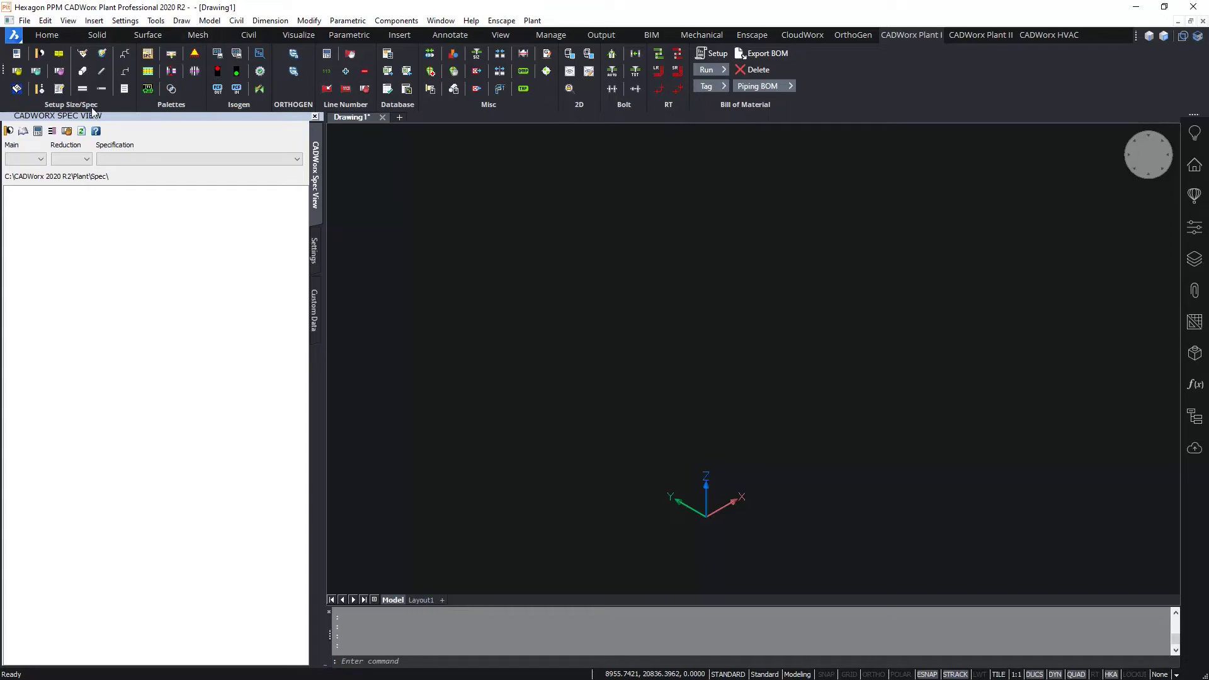
click(8, 131)
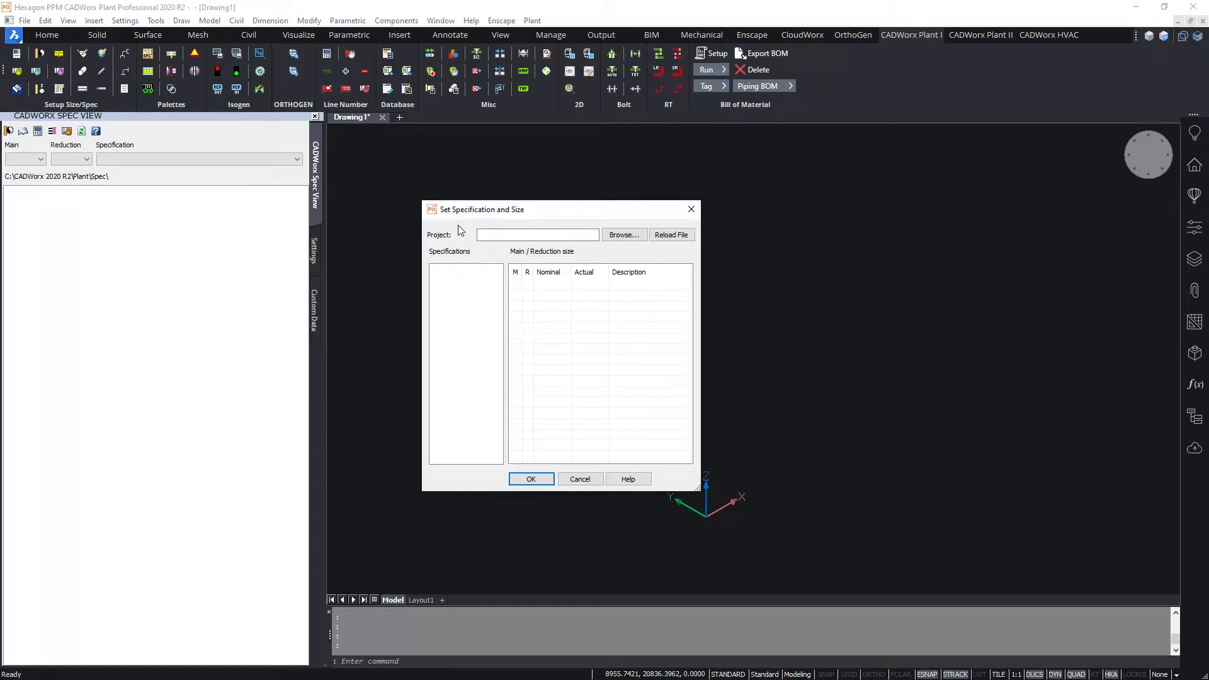
Load the Metric_Inch_Specs.prj project and select its 150_M specification
click(622, 236)
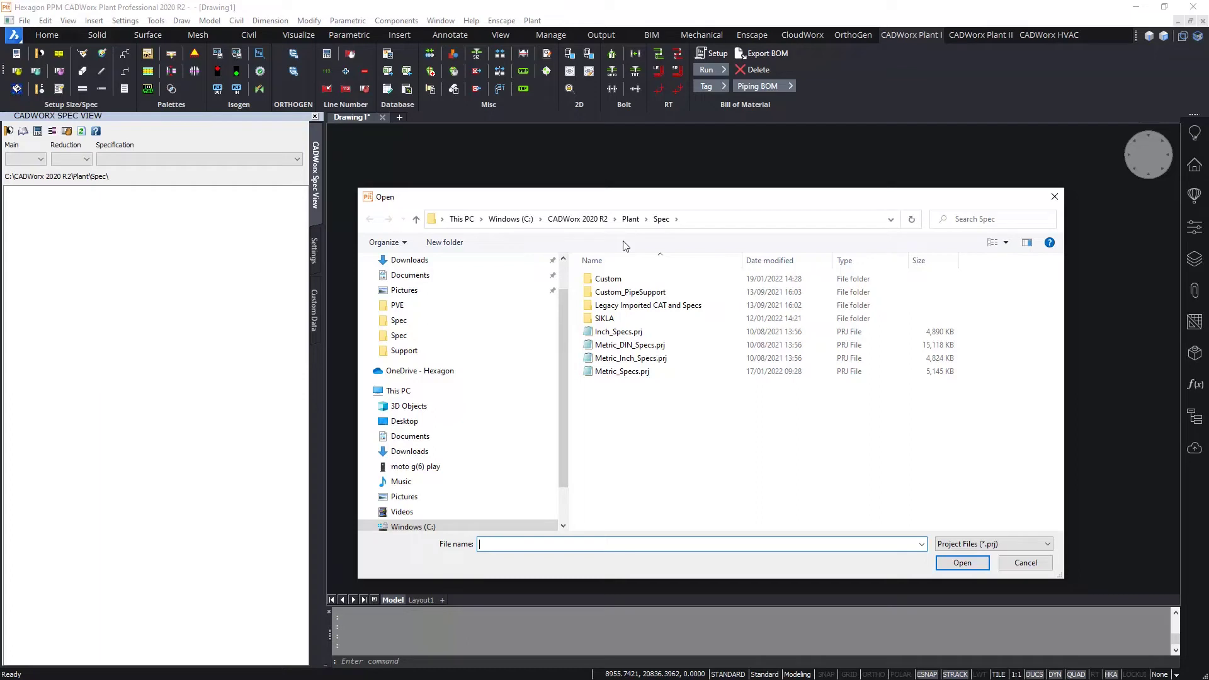
click(627, 359)
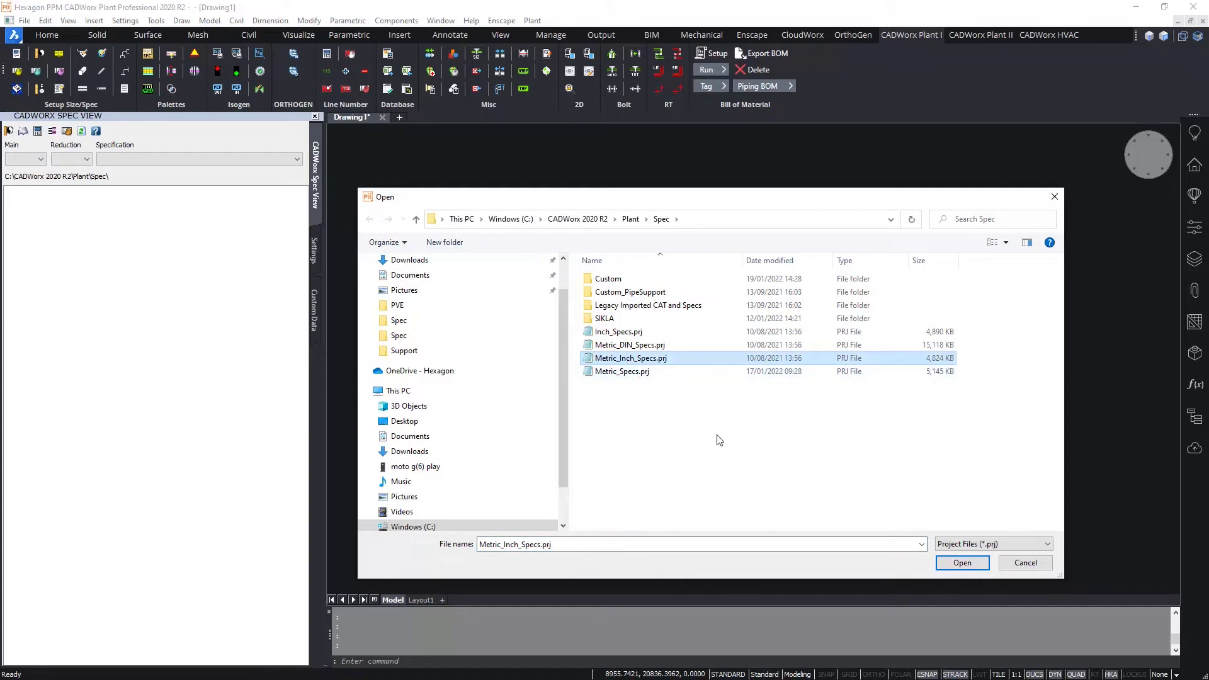
click(954, 564)
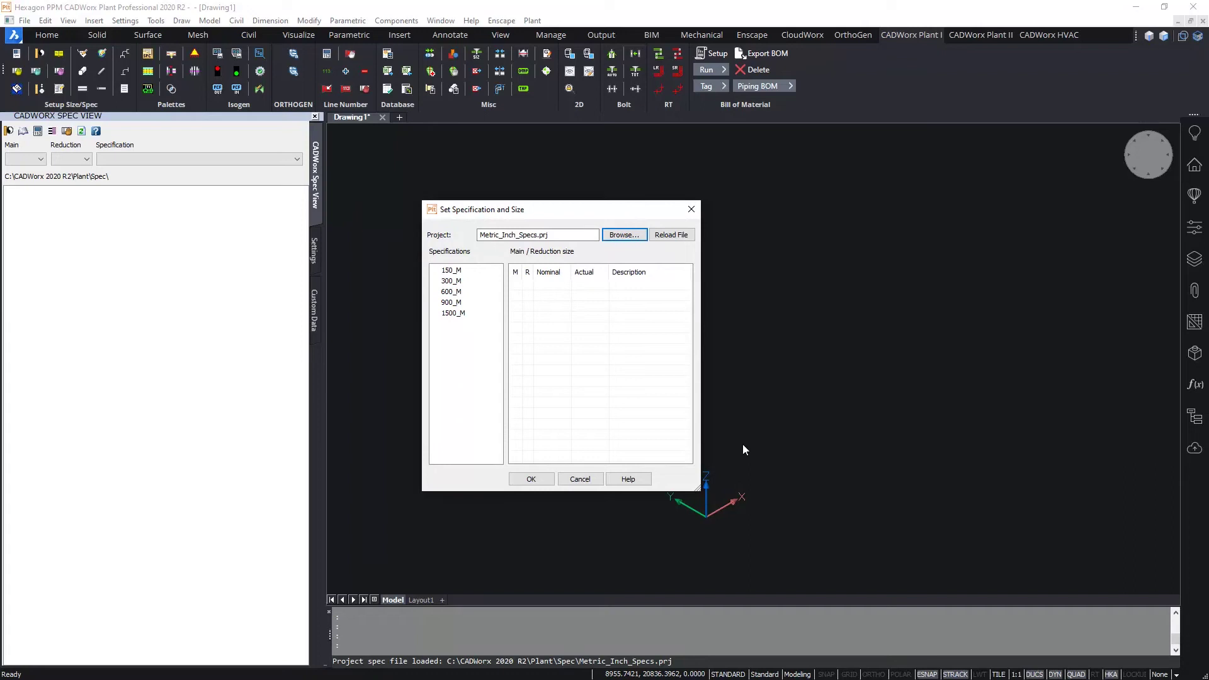
click(452, 272)
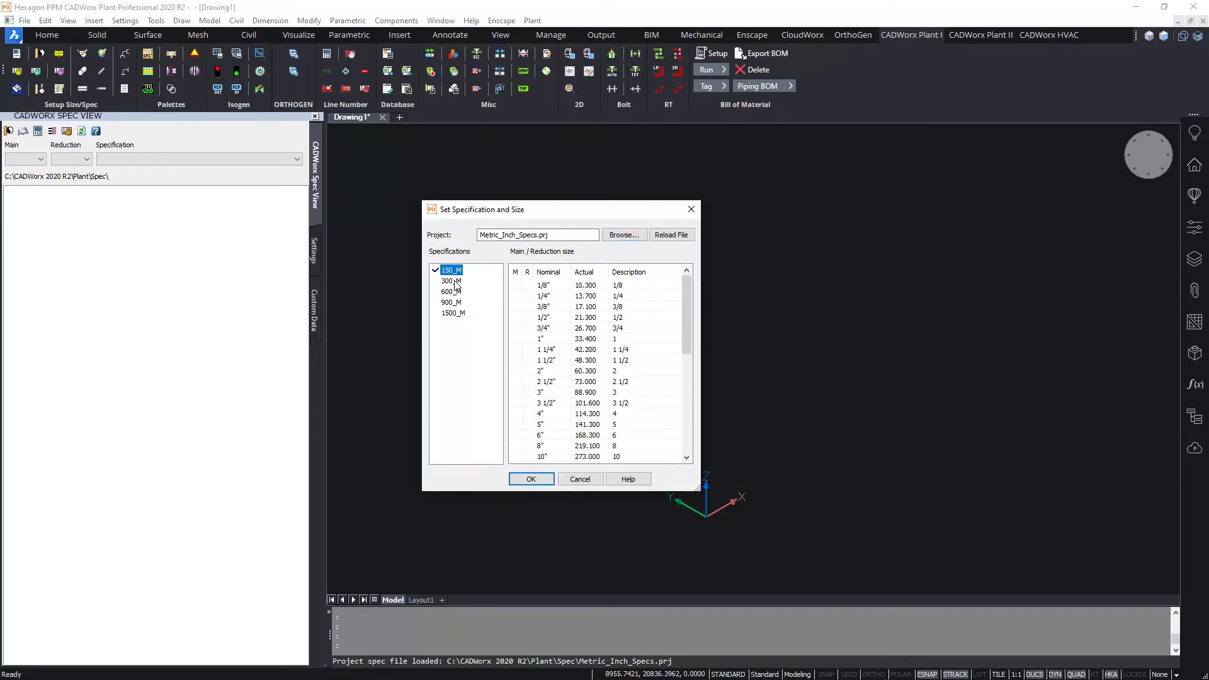
Compare 300_M and 600_M, then keep 150_M with 6" main and 4" reduction sizes
click(455, 281)
click(456, 291)
click(452, 270)
click(516, 436)
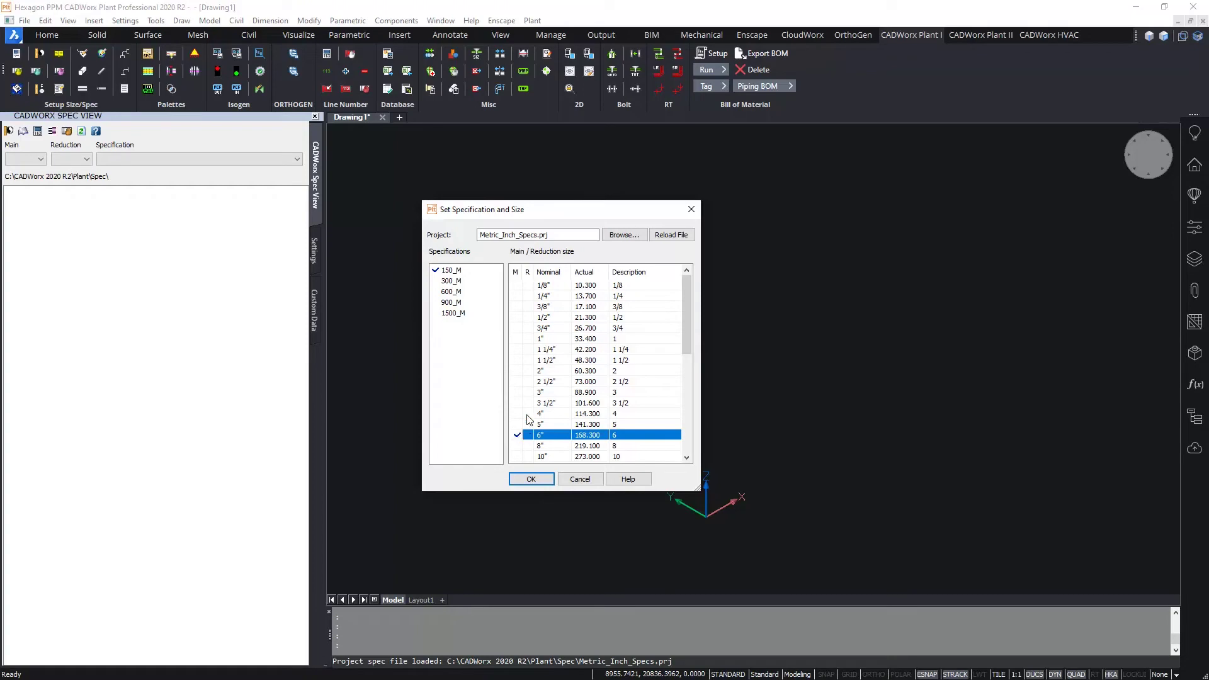
click(527, 415)
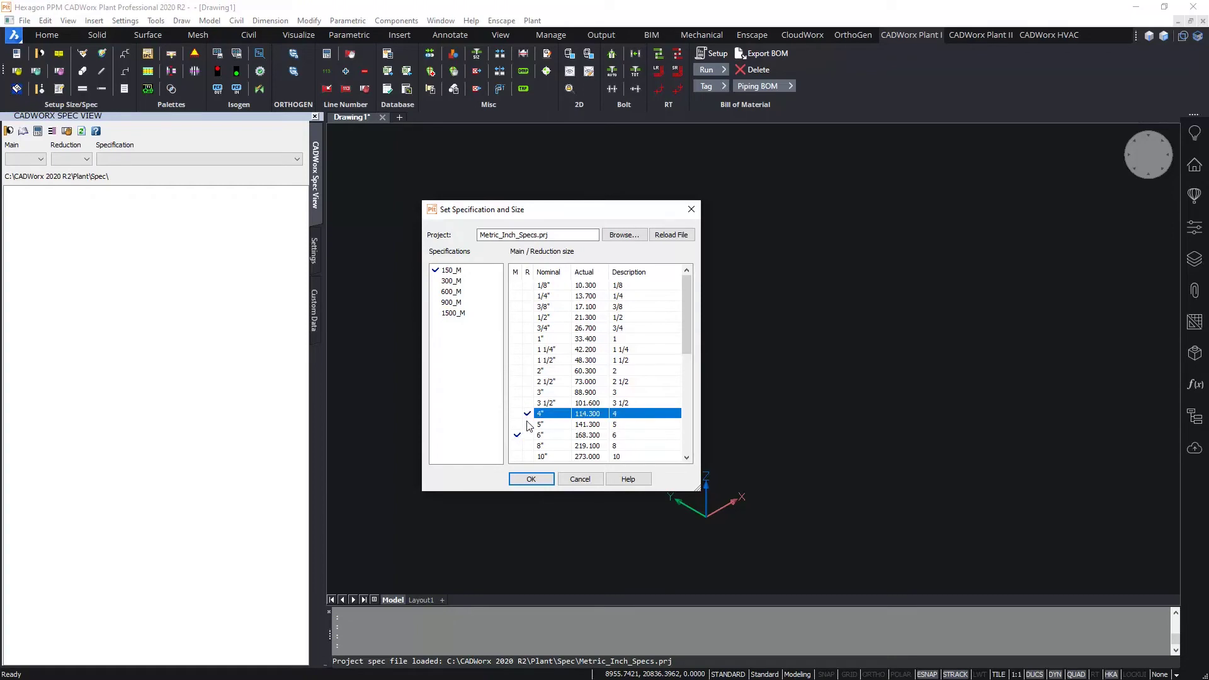
Apply 150_M at 6" main and 4" reduction so Spec View lists its components
click(529, 480)
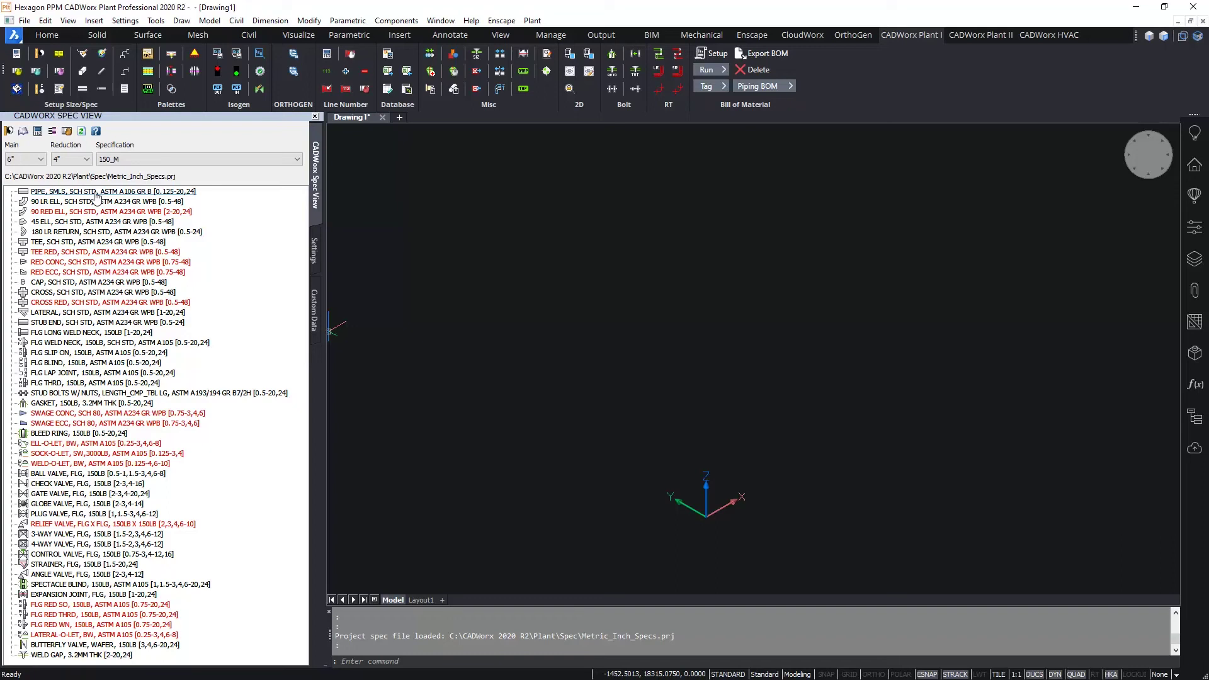
Start a straight PIPE route with its start point at 0,0,0
double_click(95, 192)
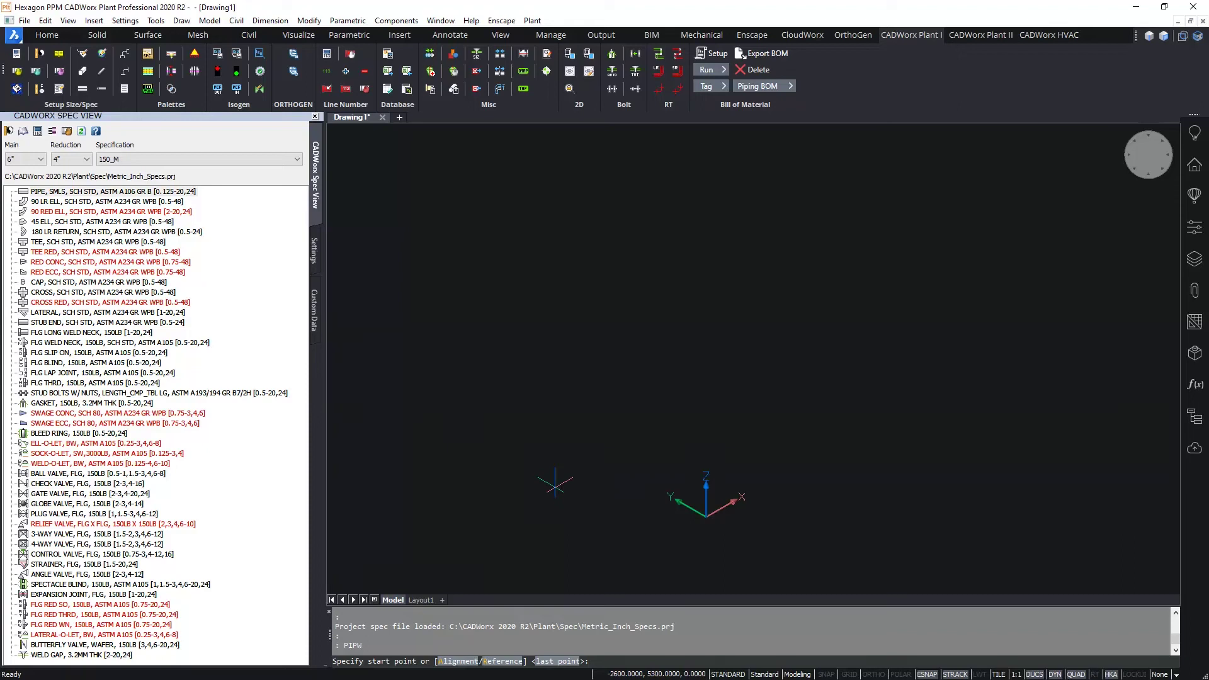
text(0,0,0)
key(Return)
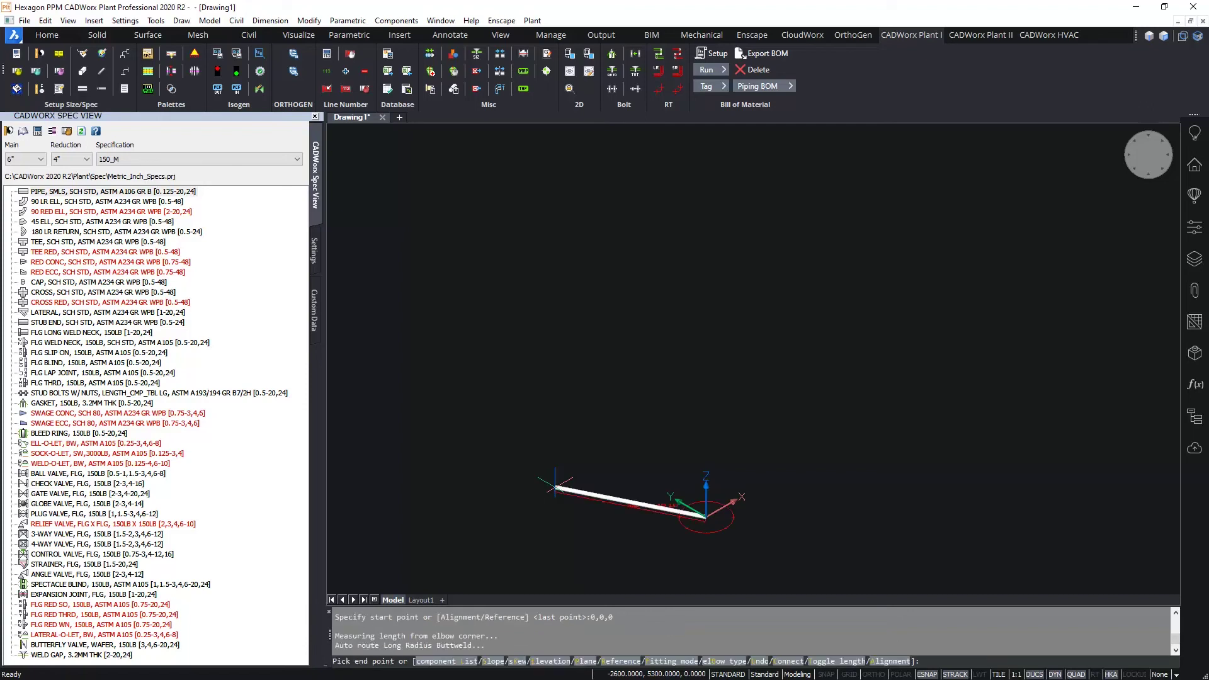
scroll(797, 491, up, 6)
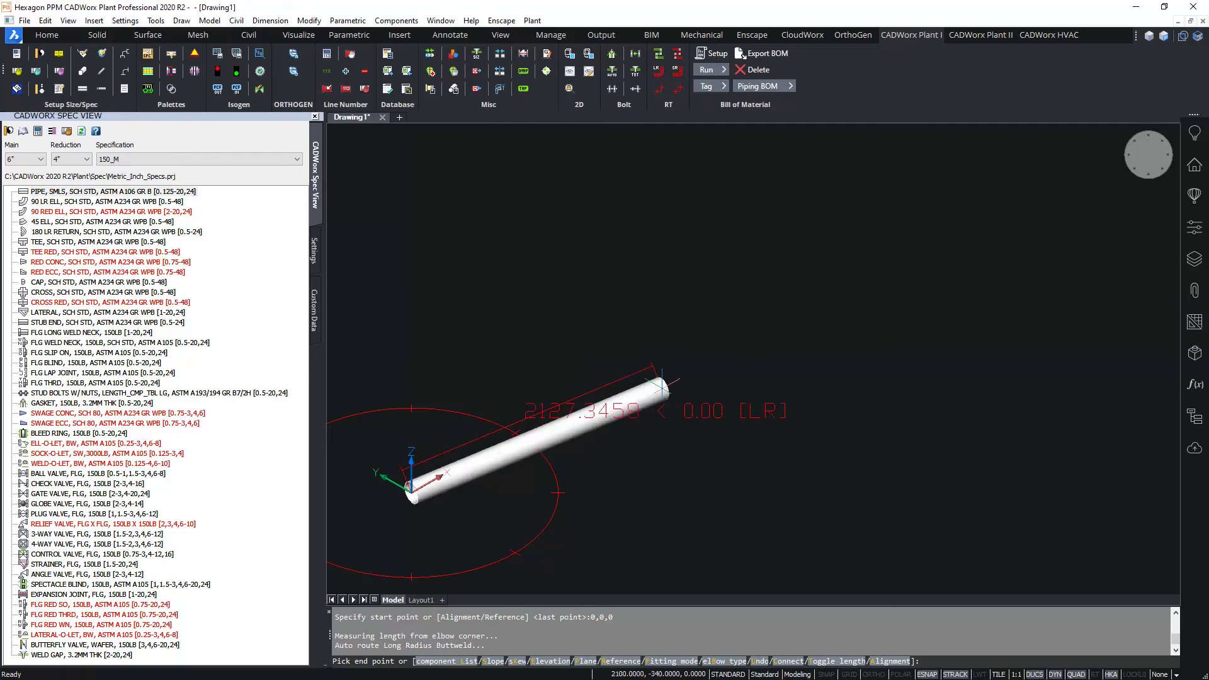
With ORTHO on, route a 3180 run, an elbow, a second run, and an upward elbow
click(875, 674)
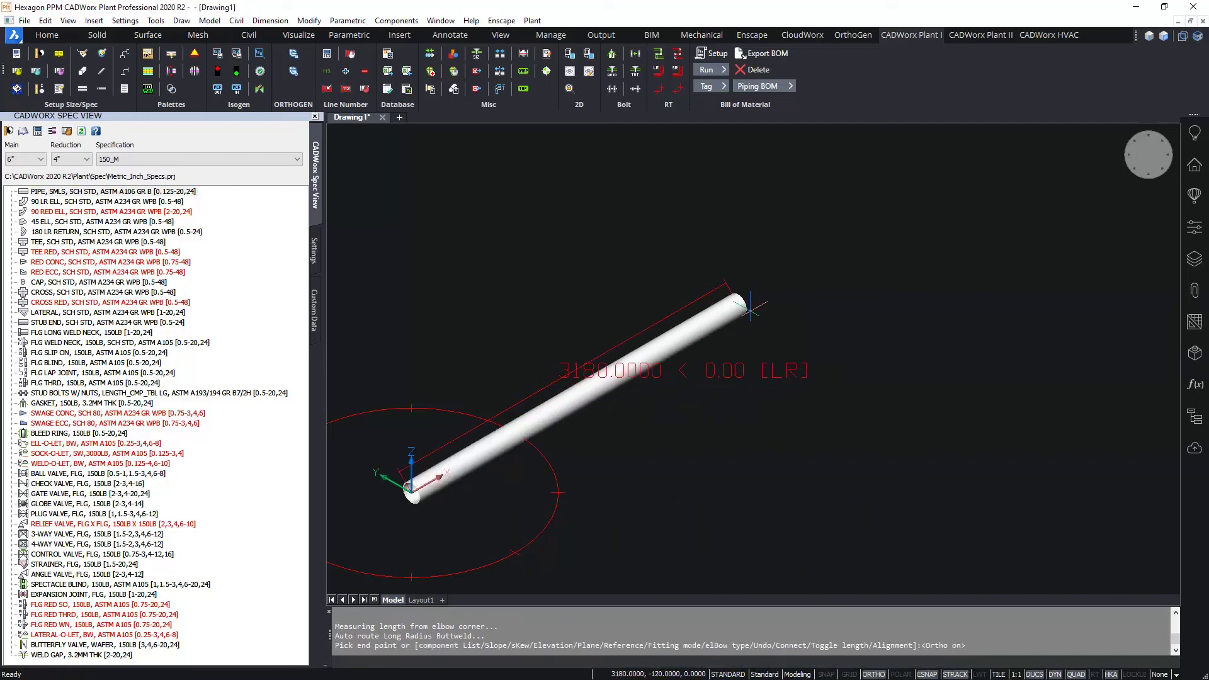
click(748, 307)
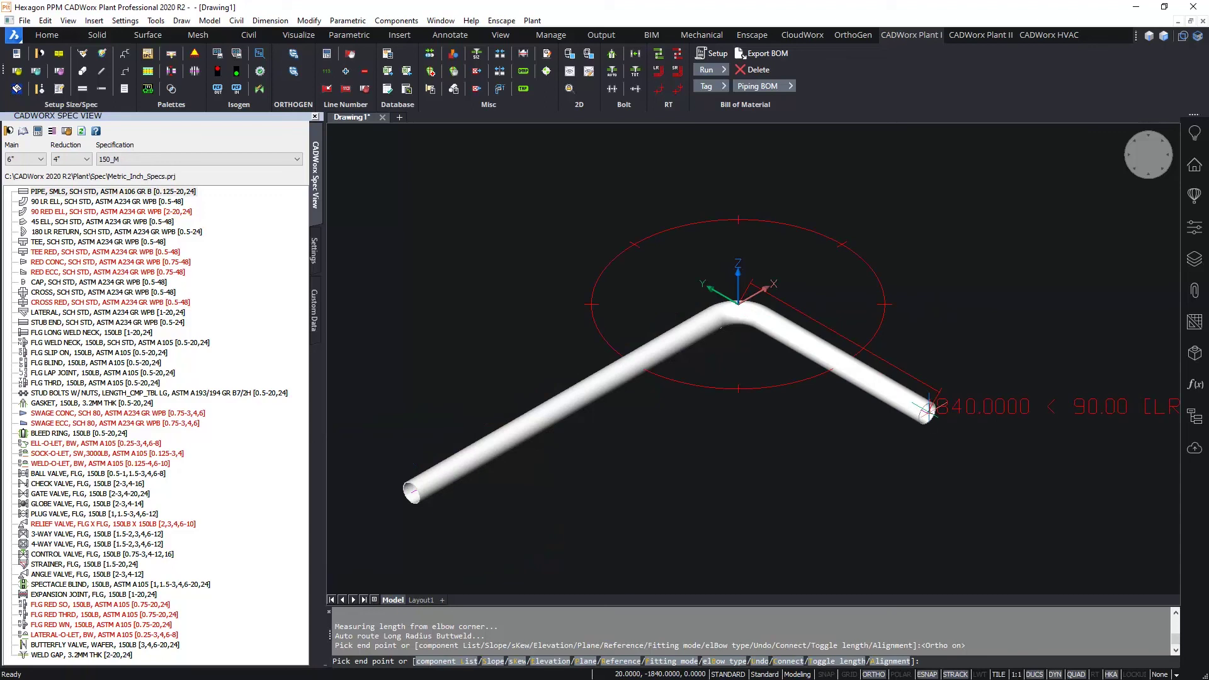
click(961, 430)
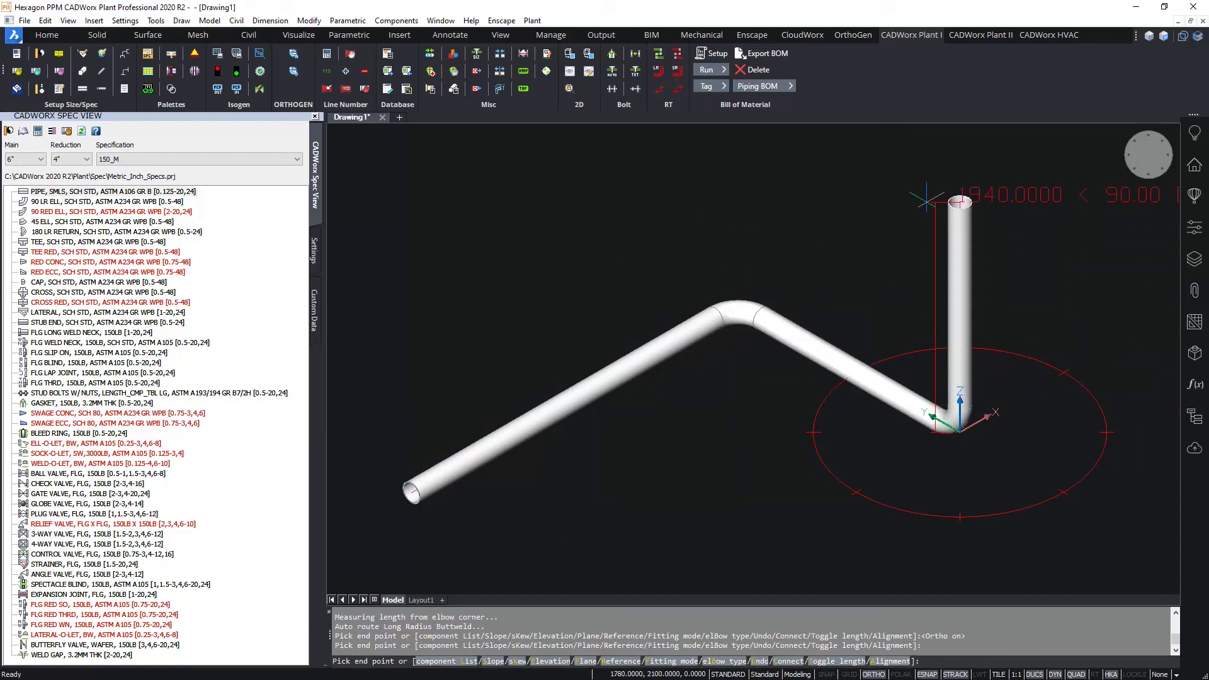
middle_drag(929, 166, 831, 255)
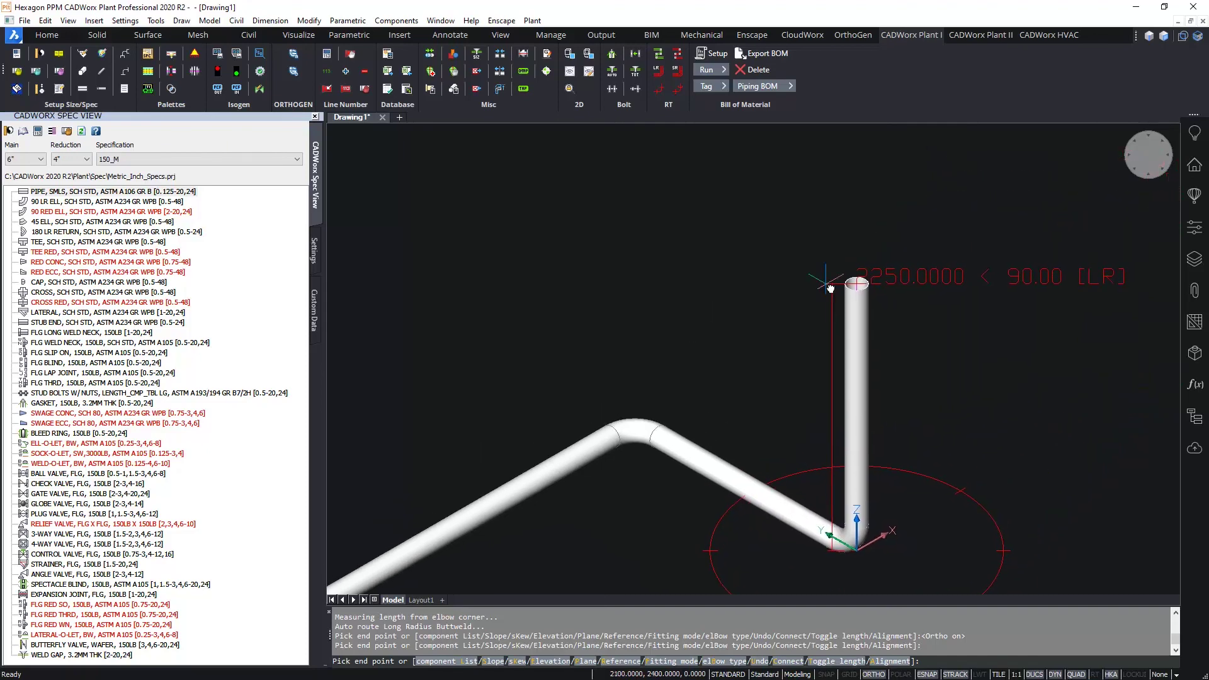